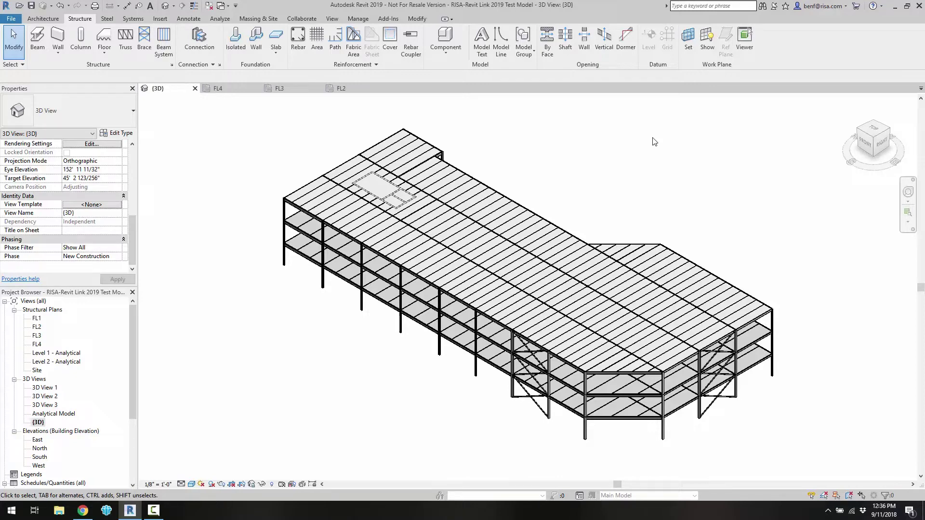
Step: Export the Revit model to RISAFloor with launch enabled, saving the model first
left_click(391, 19)
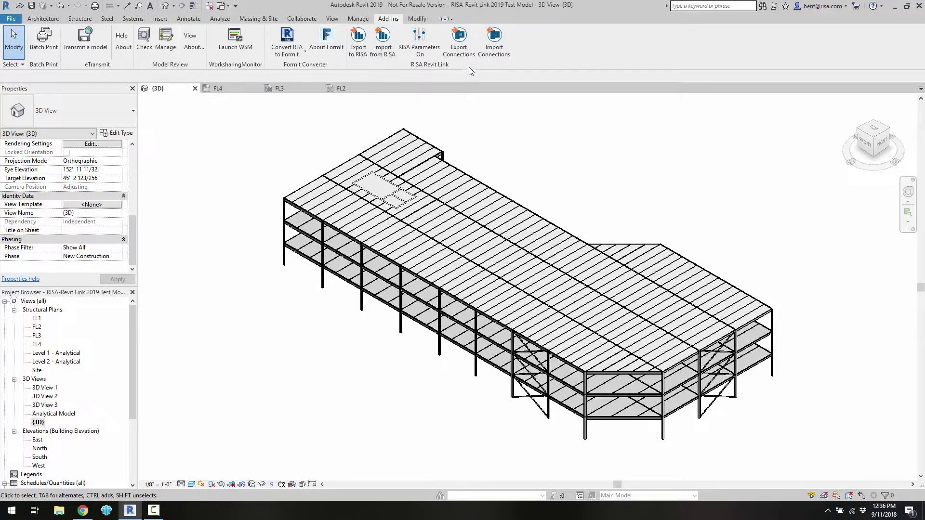
left_click(359, 43)
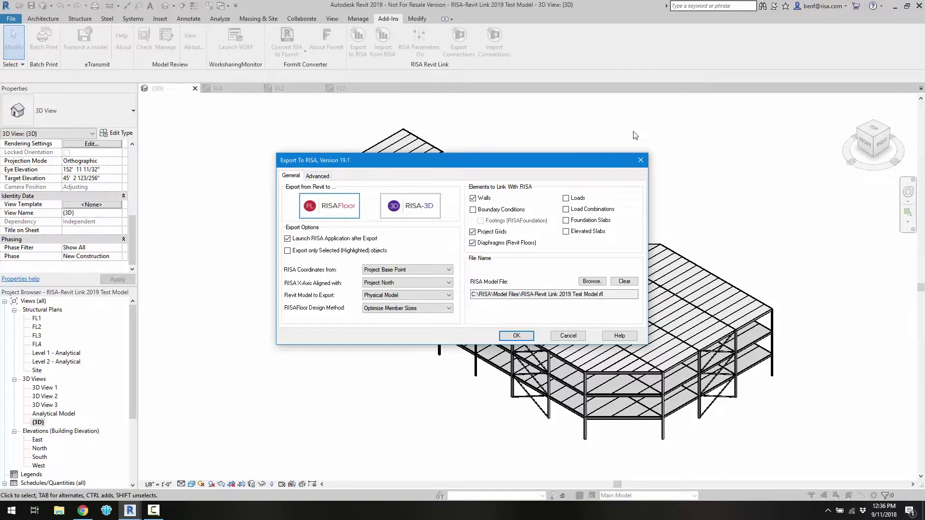
left_click(353, 211)
left_click(530, 339)
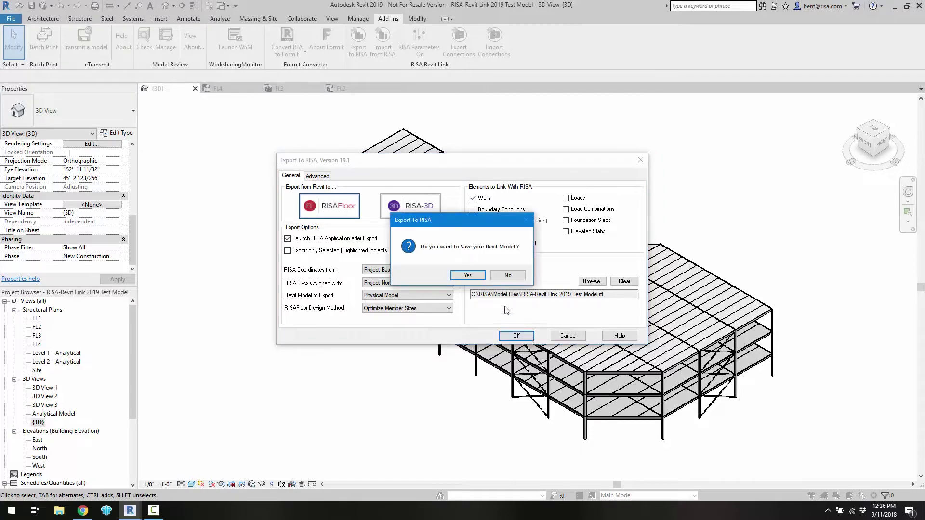
left_click(479, 278)
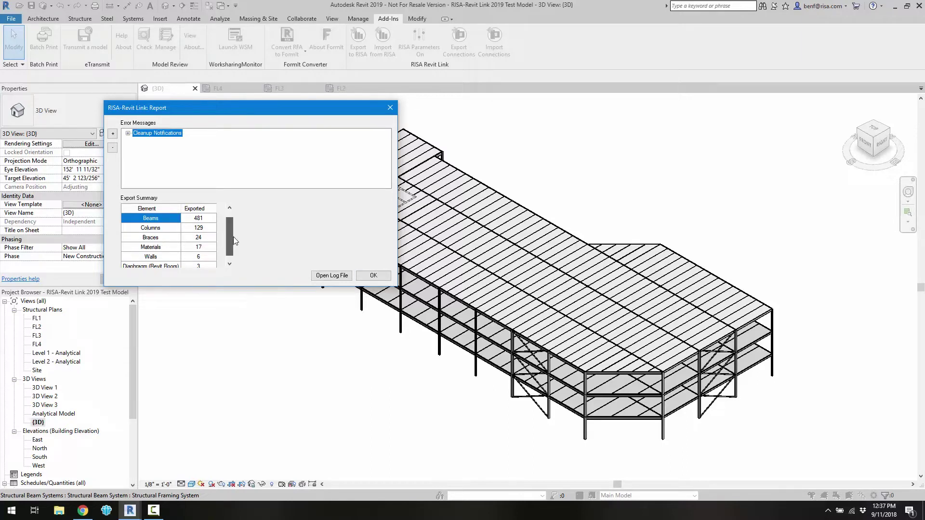
Step: Scroll through the Export Summary table, then close the RISA-Revit Link Report
left_click_drag(233, 236, 231, 244)
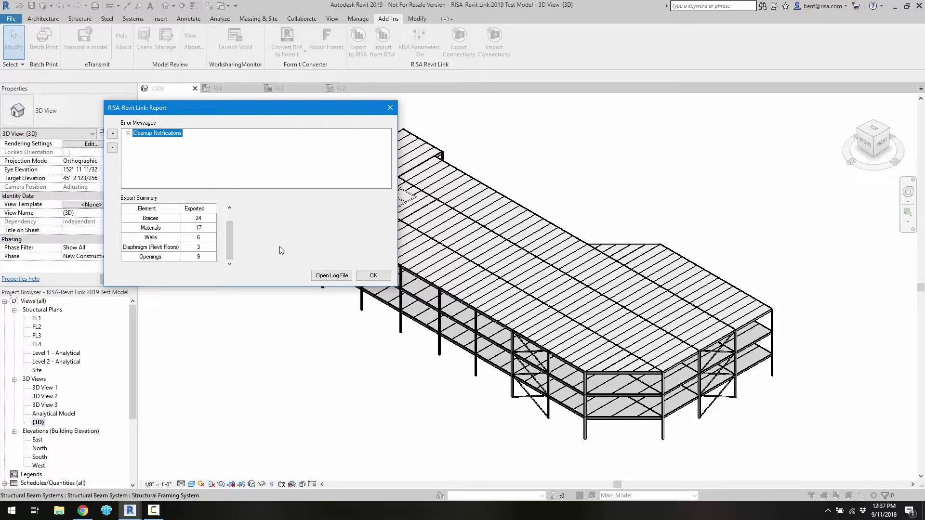
left_click(373, 275)
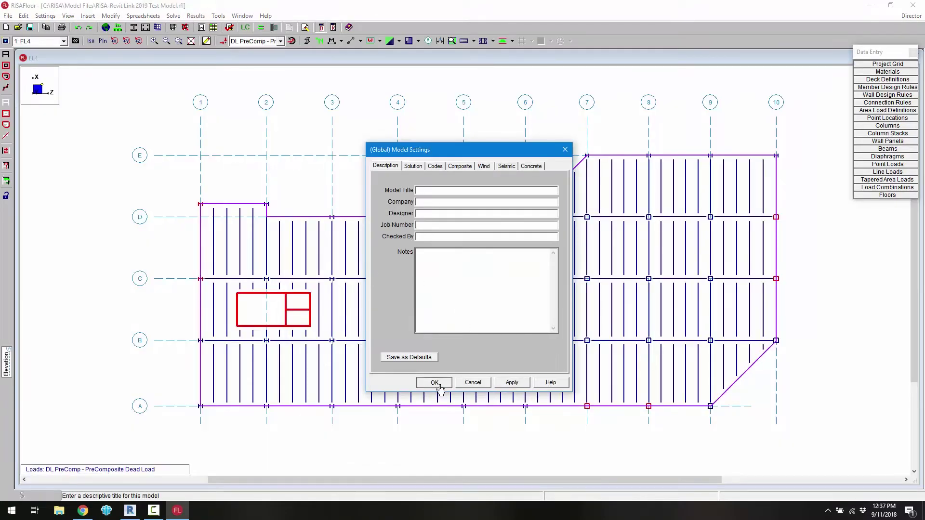
Step: Dismiss Model Settings and label FL4 members by shape type instead of name
left_click(434, 382)
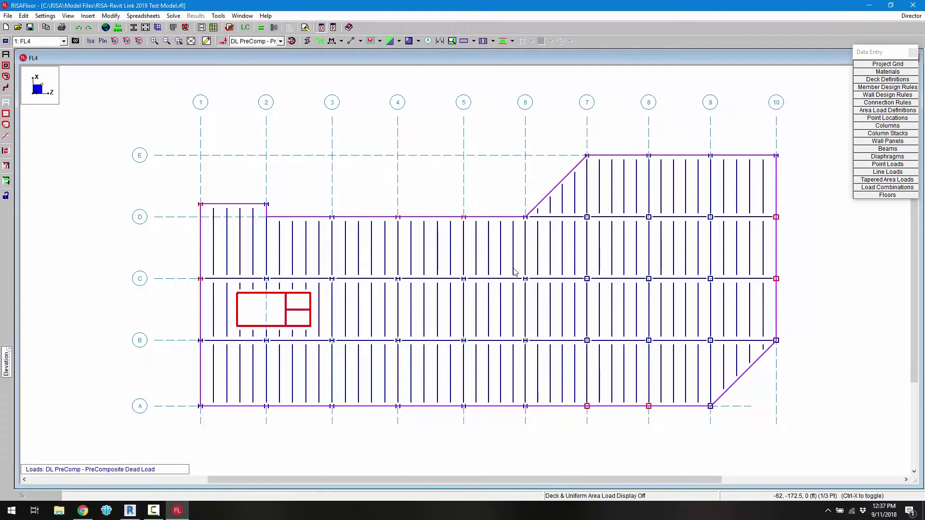
left_click(341, 41)
left_click(351, 61)
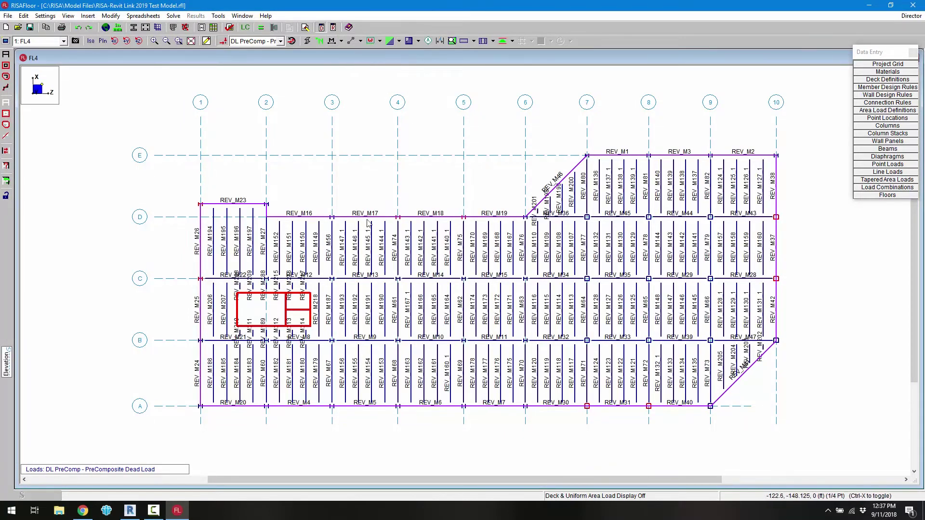
left_click(341, 40)
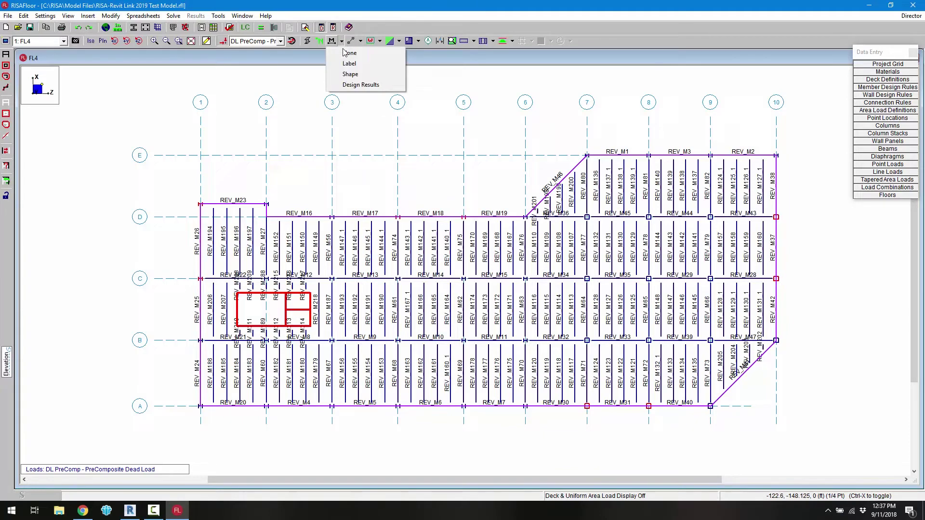
left_click(349, 74)
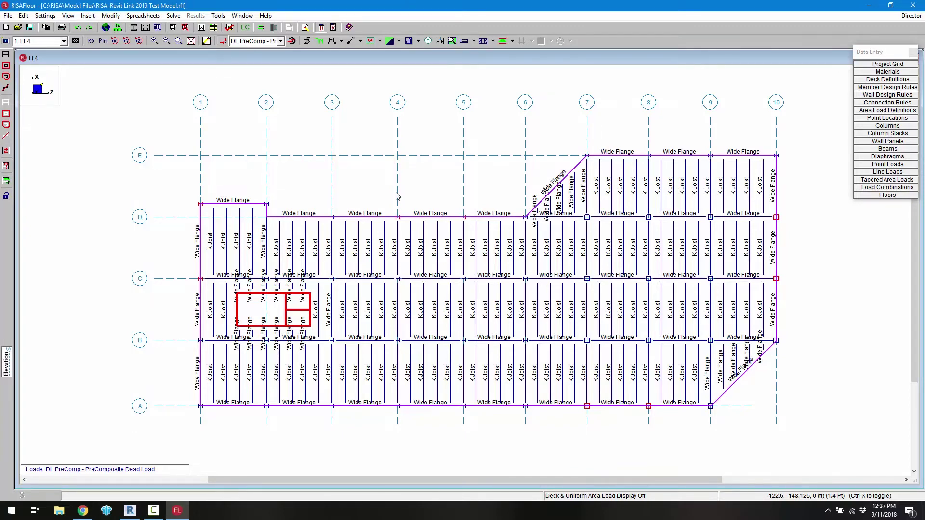
left_click(63, 41)
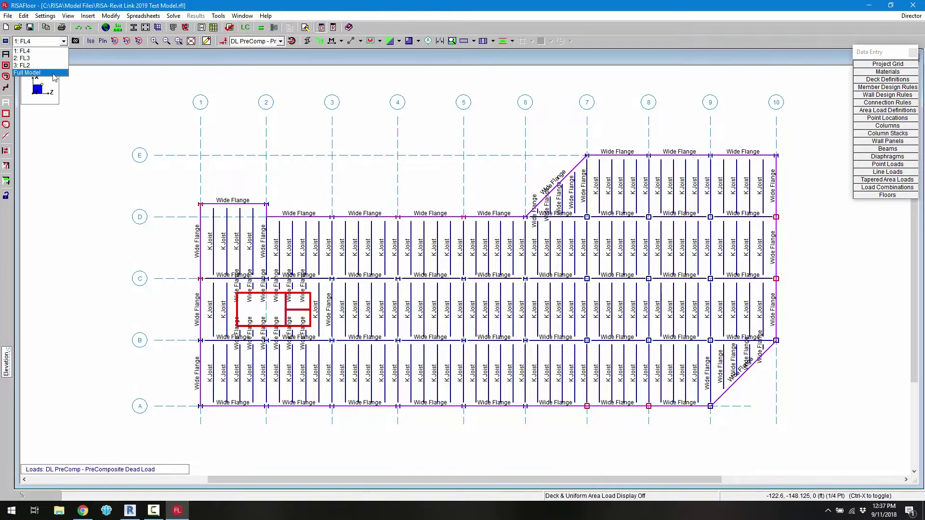
Step: View the full 3D model, then switch to the FL3 floor plan
left_click(27, 73)
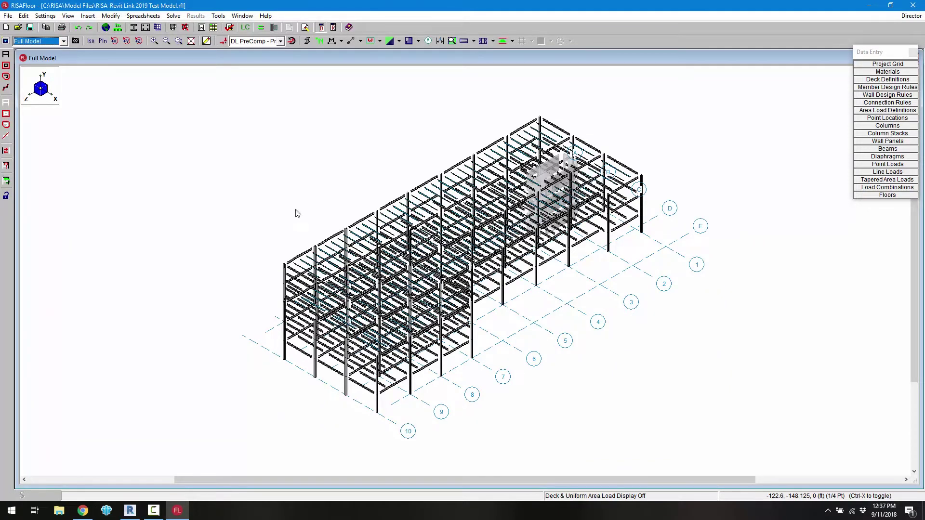
left_click(63, 41)
left_click(58, 58)
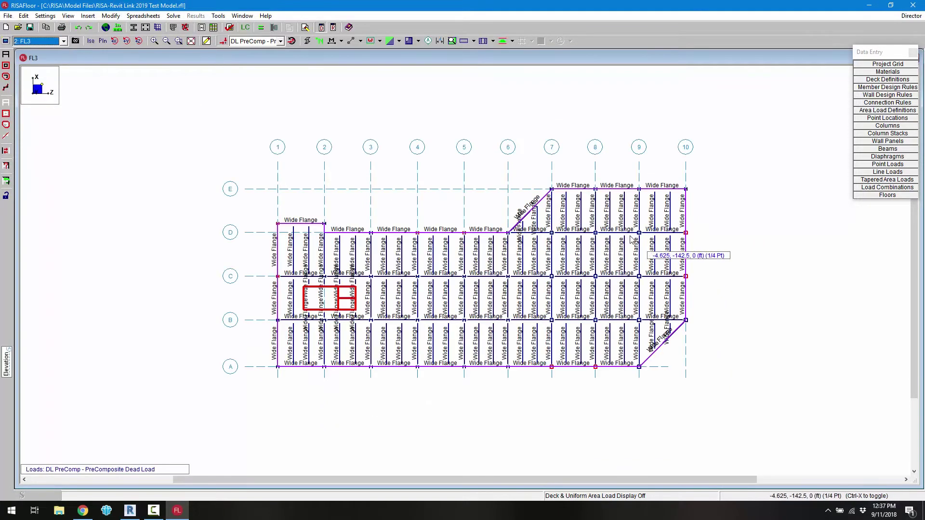
Step: Review the Floors and Area Load Definitions spreadsheets, then close both
left_click(858, 195)
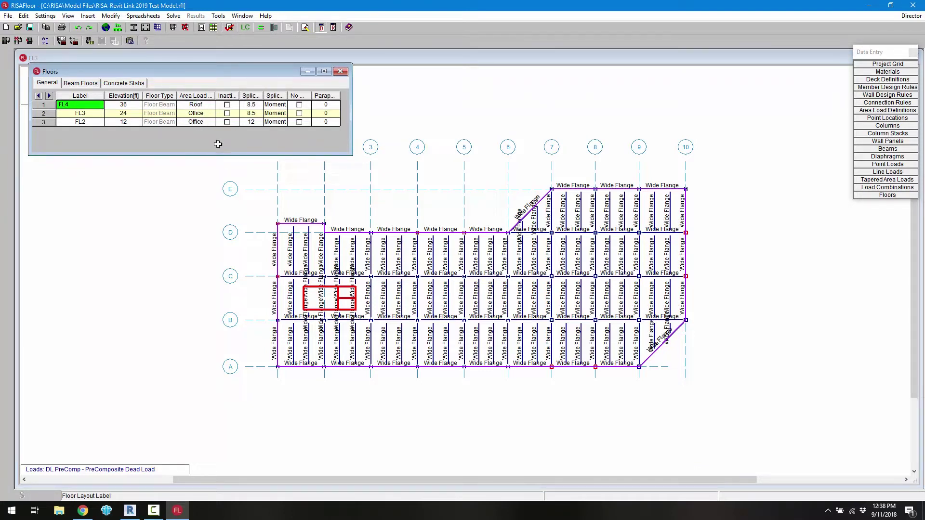
left_click(907, 111)
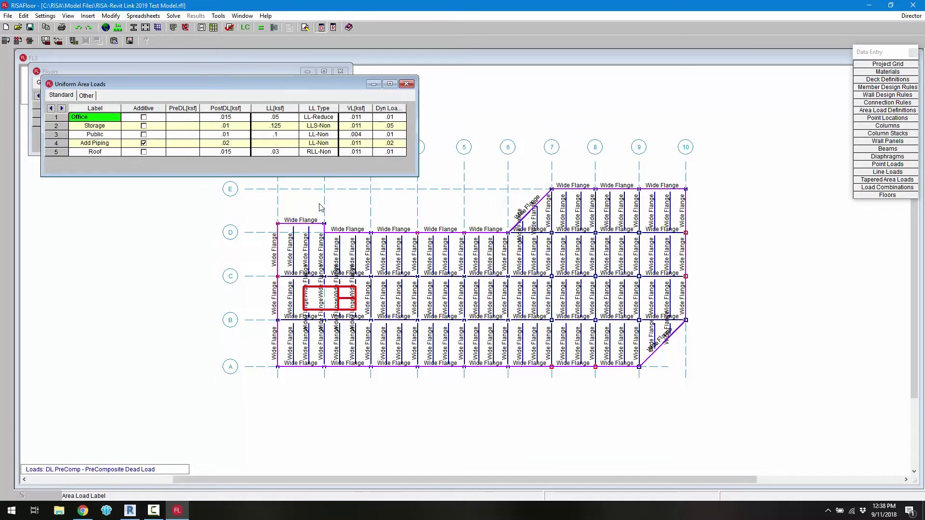
left_click(407, 84)
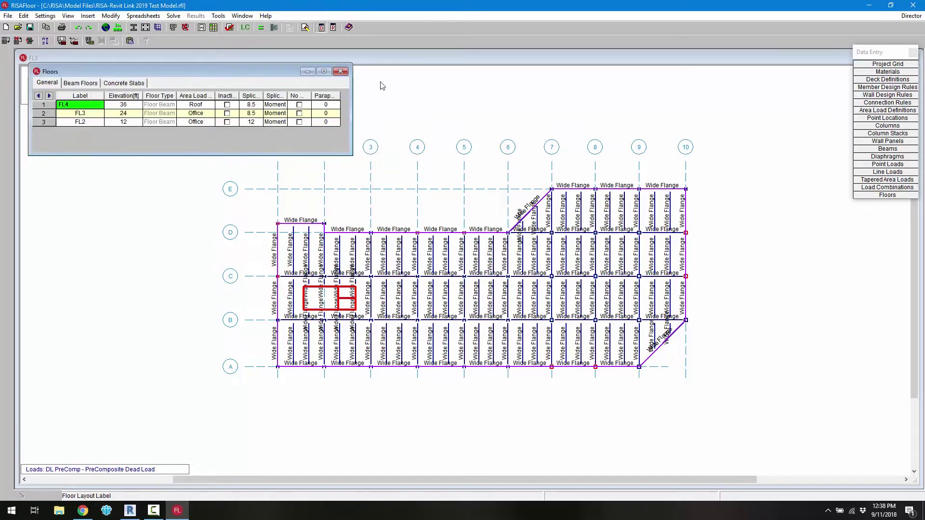
left_click(341, 72)
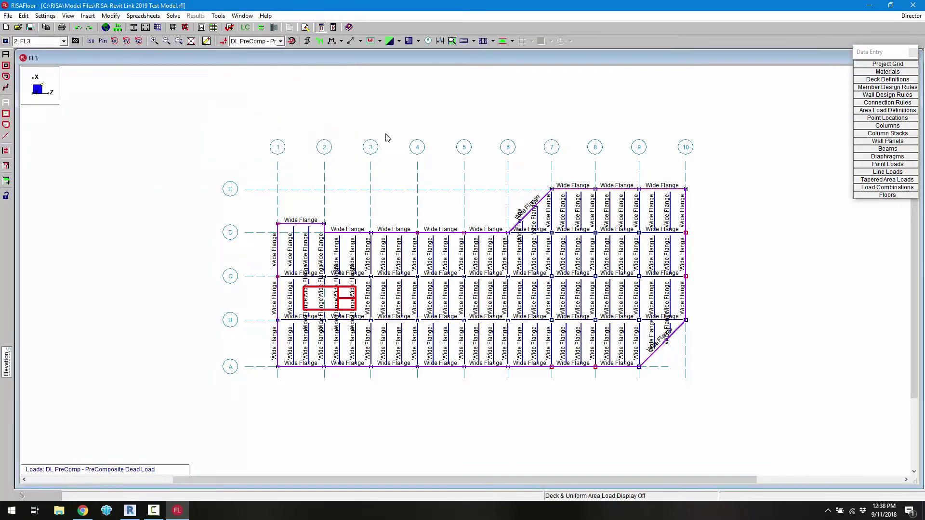
left_click(246, 29)
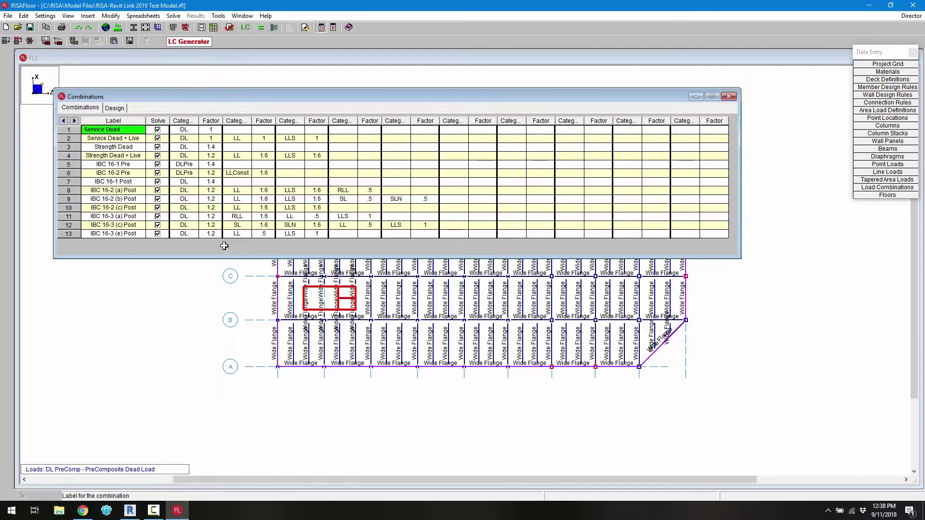
left_click(729, 96)
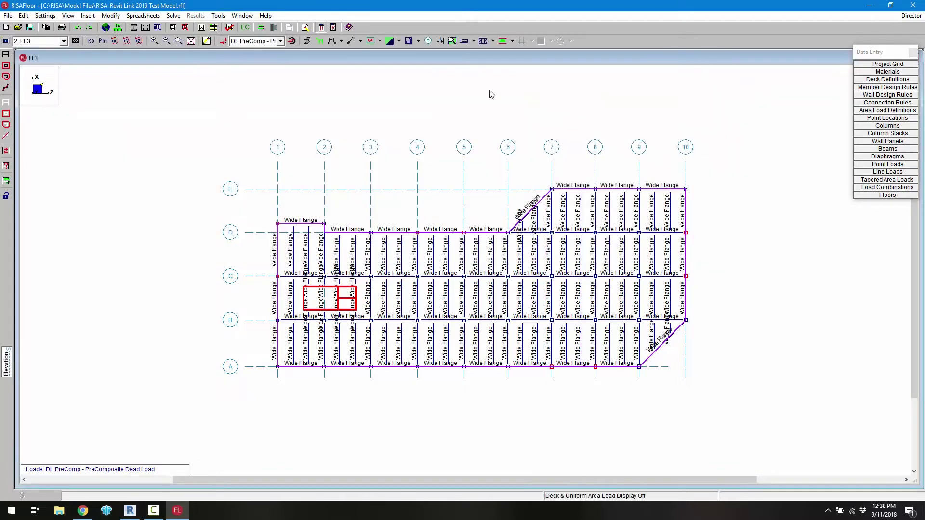
left_click(261, 27)
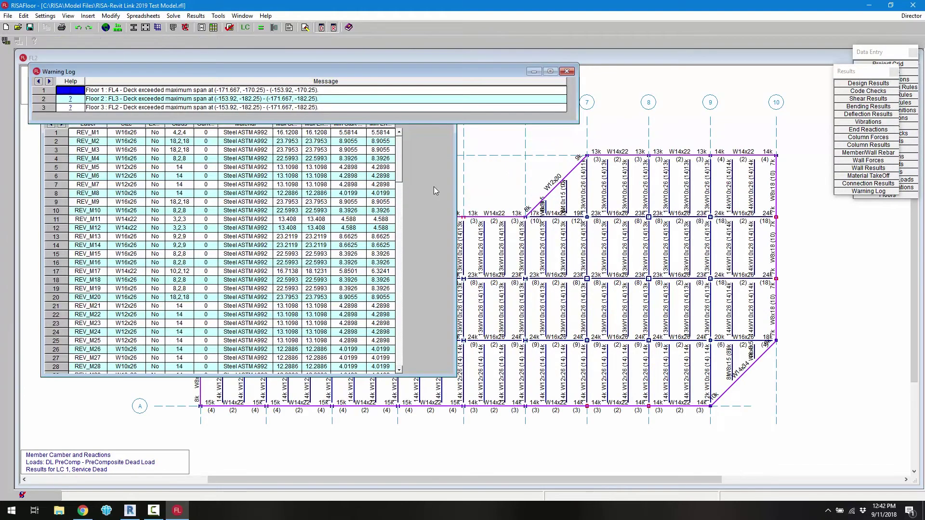
Step: Close the Warning Log and member results spreadsheet to show the designed FL2 plan
left_click(567, 71)
left_click(450, 76)
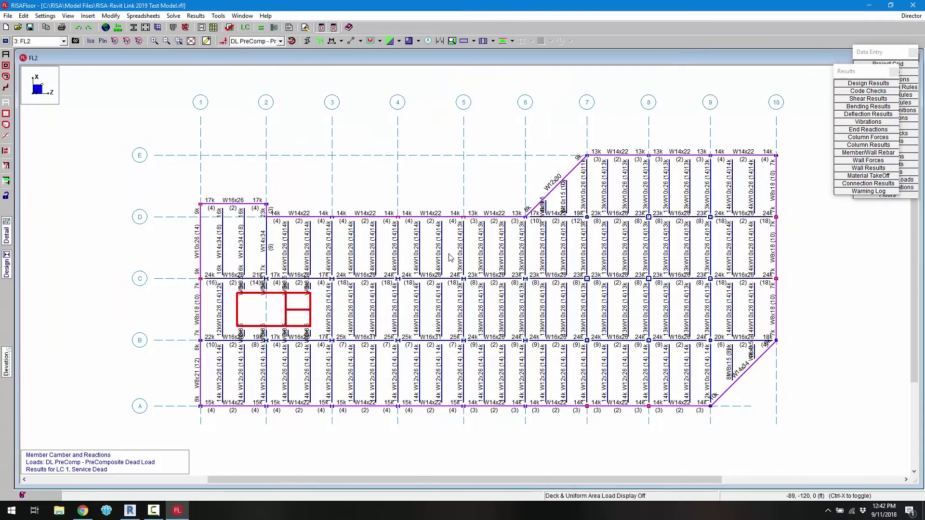
scroll(389, 264, "up", 1)
Step: Save the RISAFloor model file including its solved results
scroll(389, 264, "up", 1)
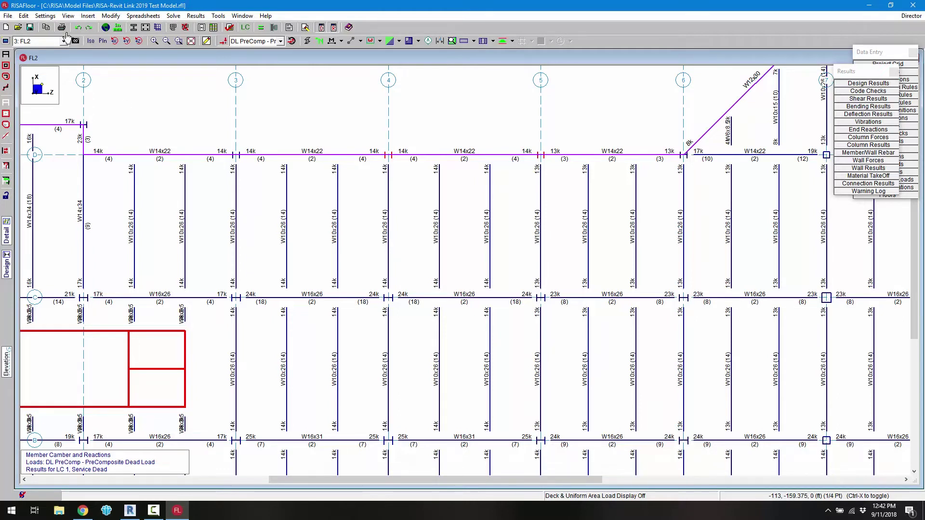
left_click(29, 28)
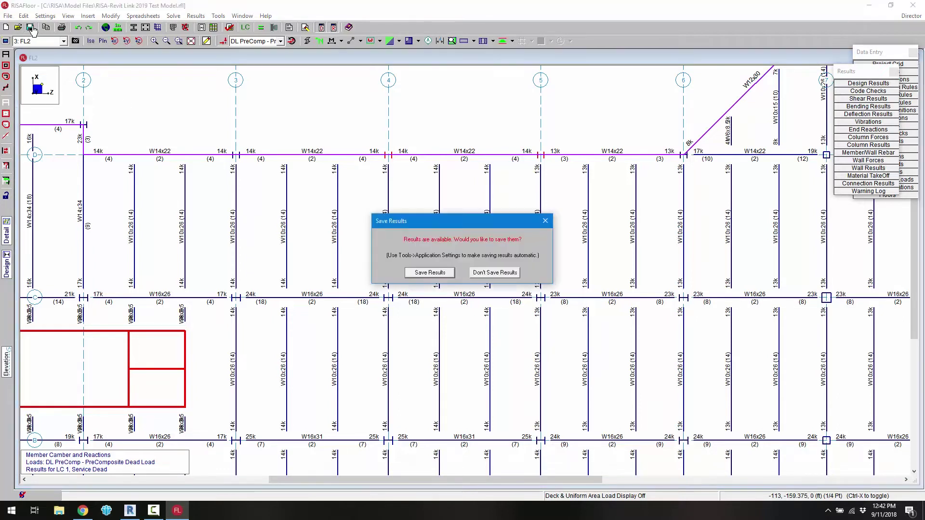
left_click(447, 274)
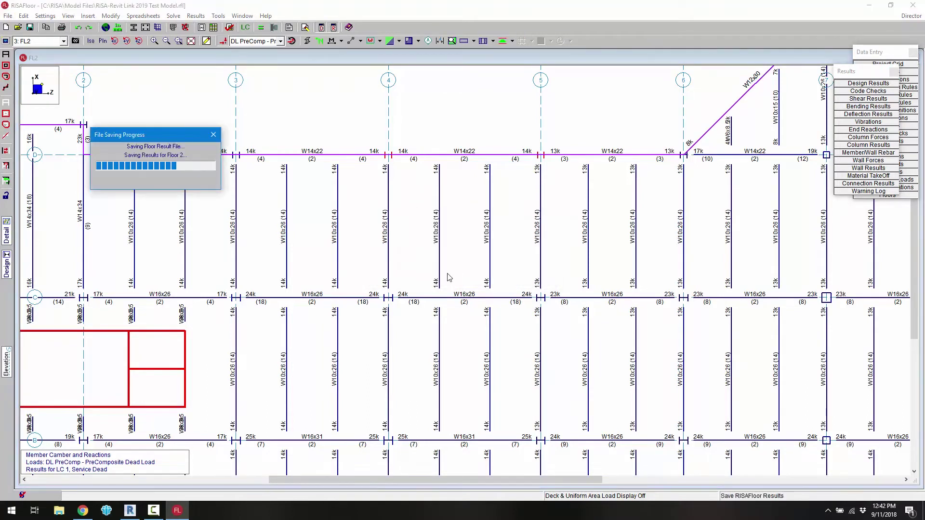
Step: Close RISAFloor and update Revit from the RISAFloor file, saving Revit first
left_click(918, 4)
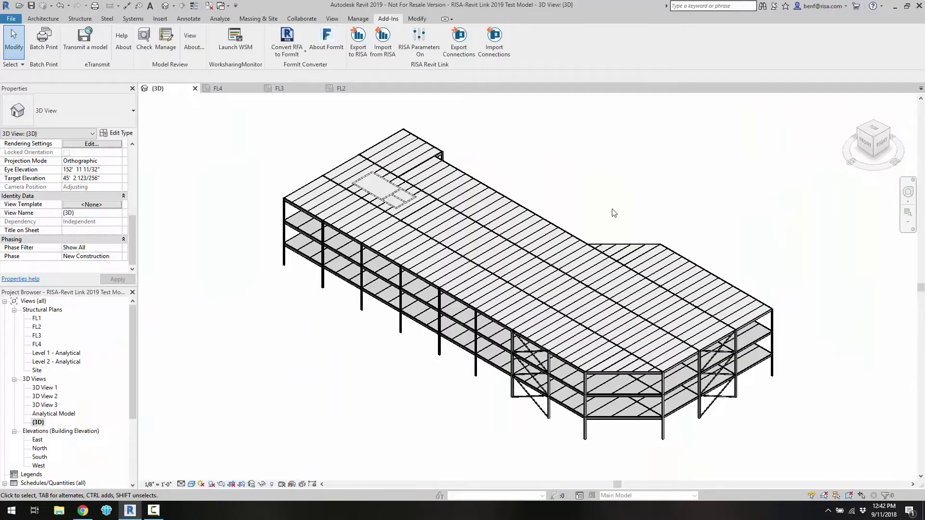
left_click(383, 48)
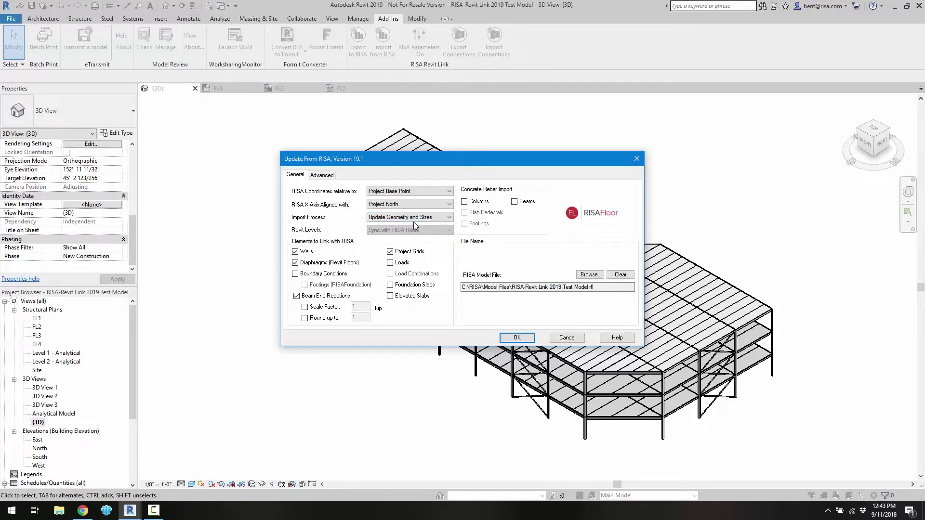
left_click(329, 176)
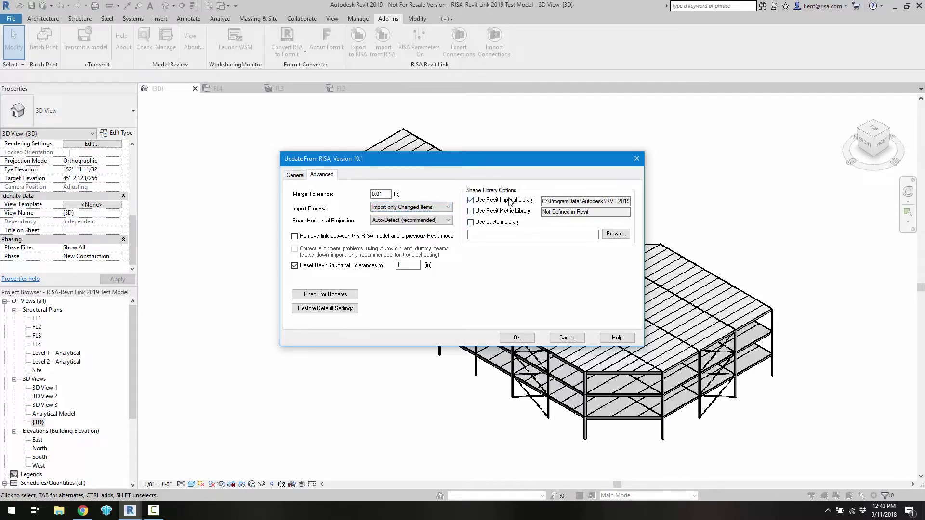
left_click(299, 177)
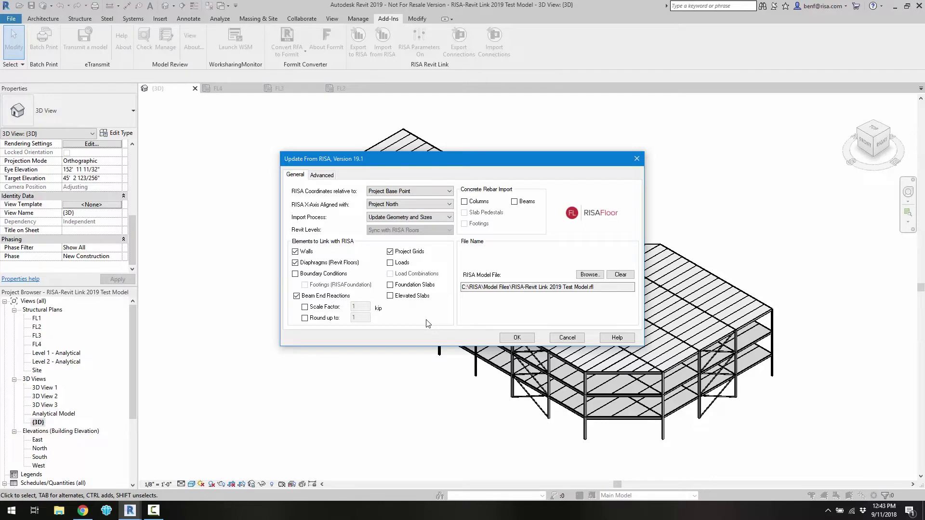
left_click(533, 339)
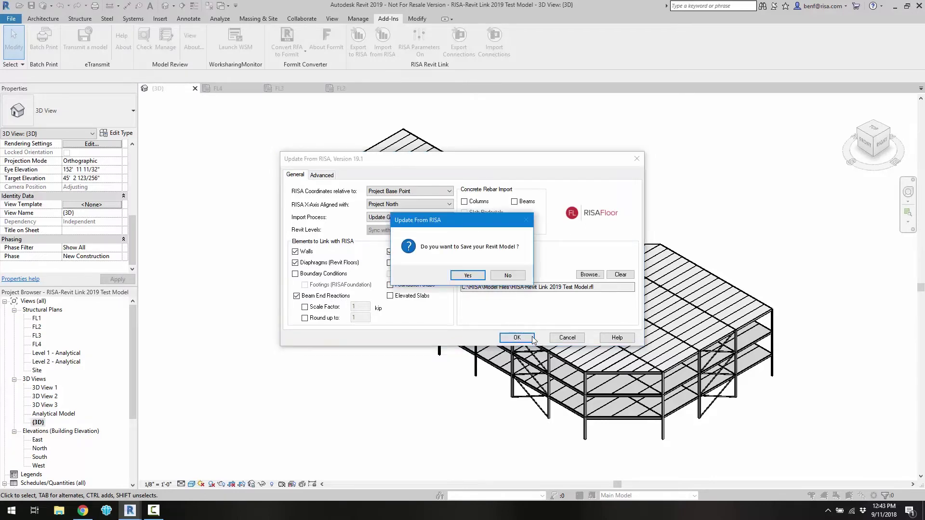
left_click(479, 278)
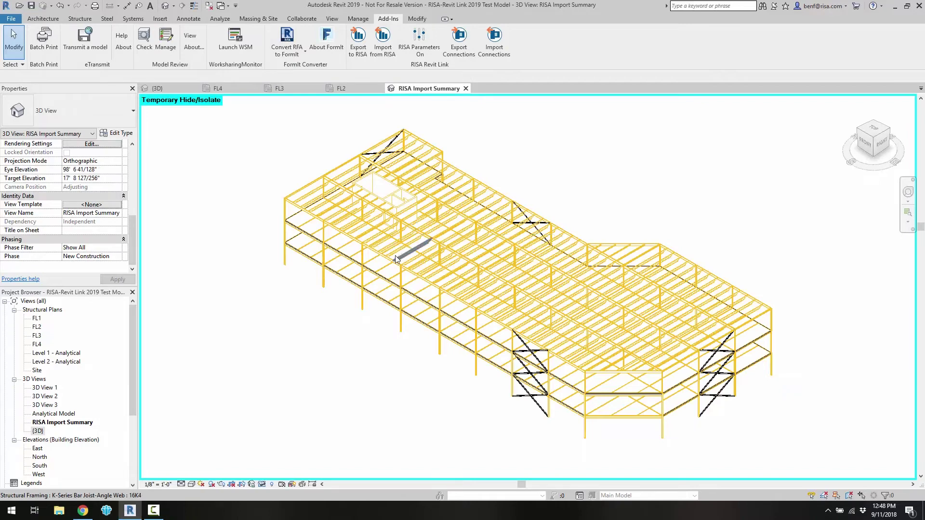
Step: Select the FL3 plan in the Project Browser once the Import Summary view appears
left_click(37, 336)
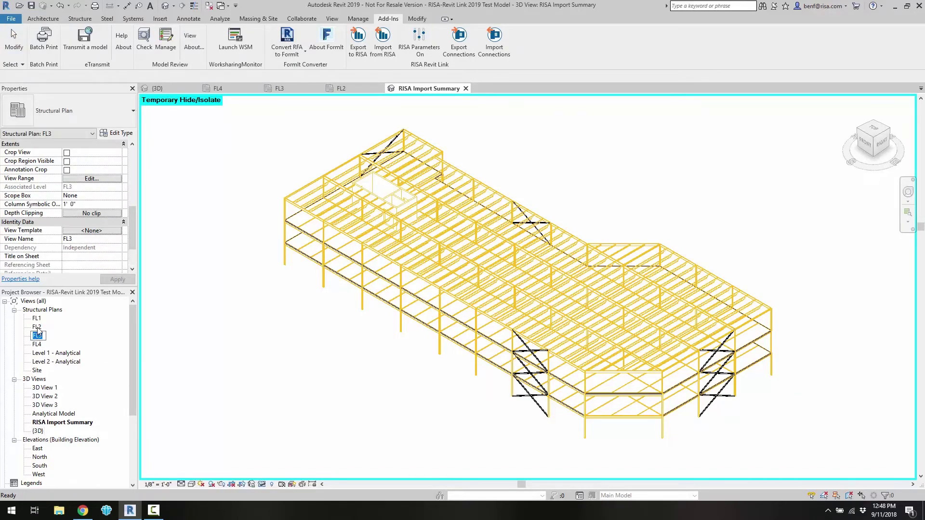
Step: Open the FL2 structural plan and launch Beam Annotations for all beams
double_click(37, 328)
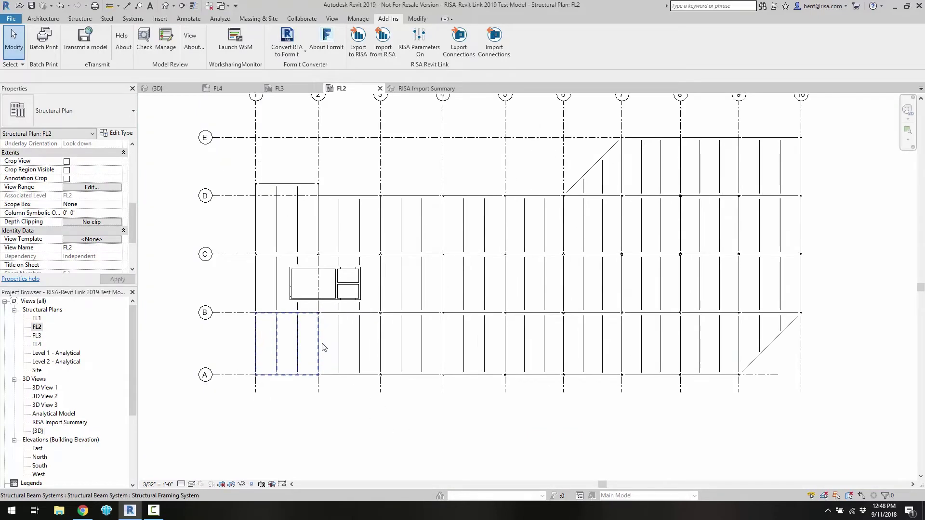
middle_click_drag(323, 347, 320, 377)
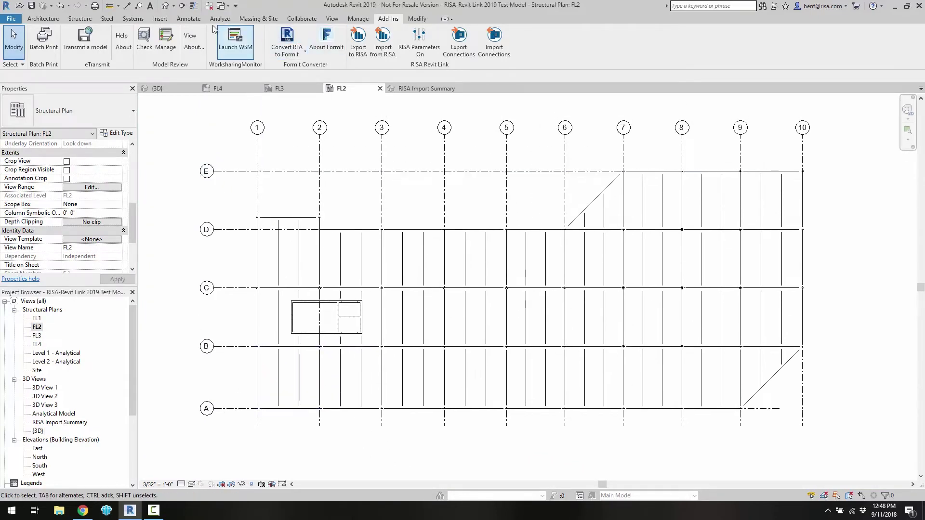
left_click(188, 18)
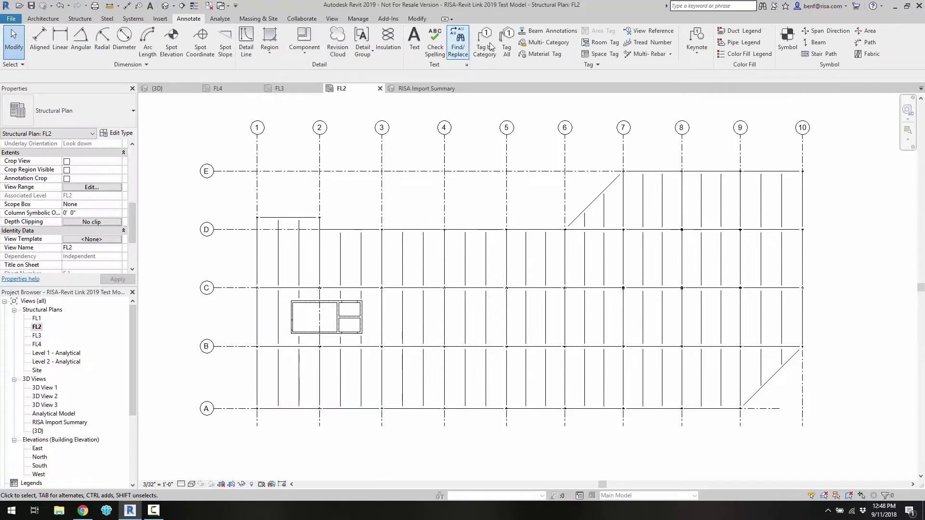
left_click(548, 35)
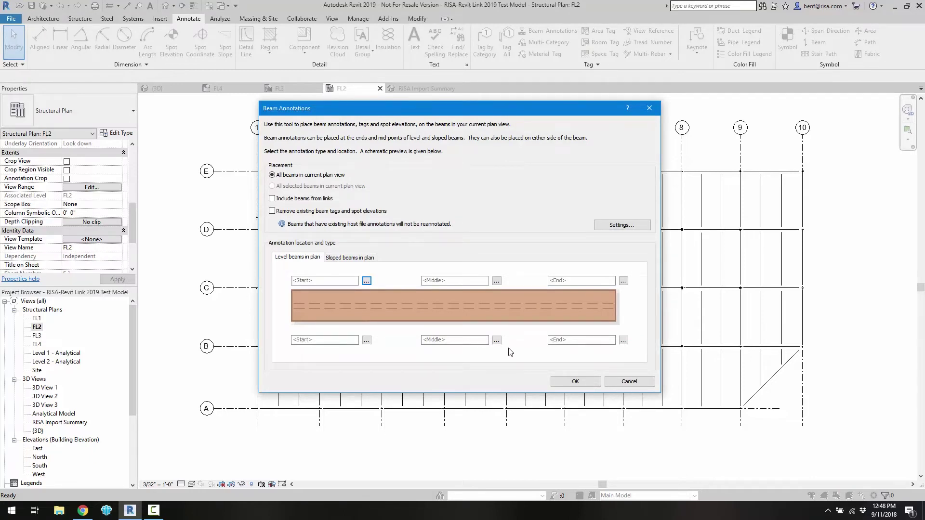
Step: Tag beam start and end with RISA Start Reactions and RISA End Reactions framing tags
left_click(367, 281)
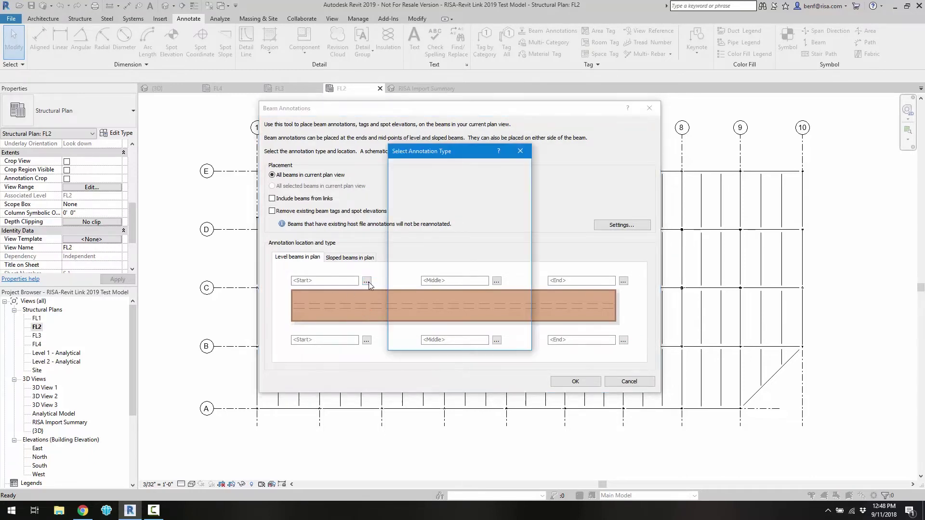
left_click(453, 191)
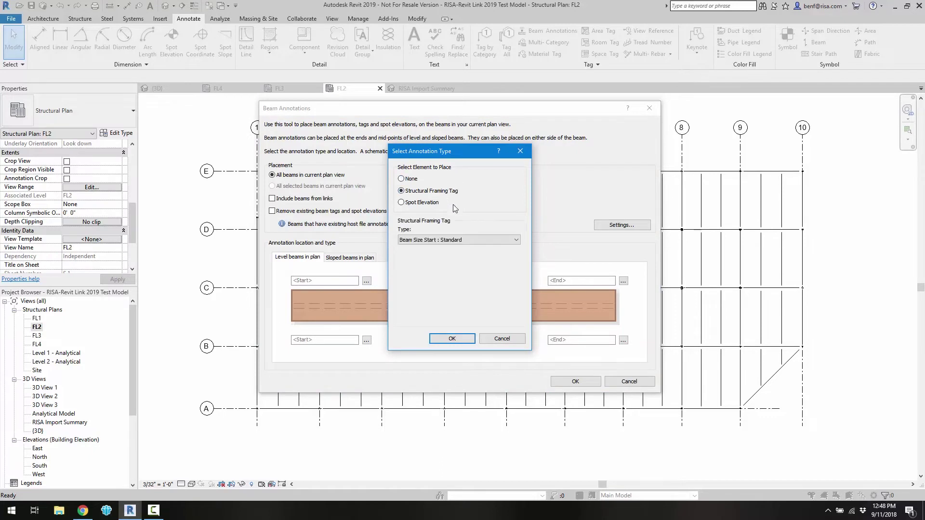
left_click(458, 240)
left_click(455, 256)
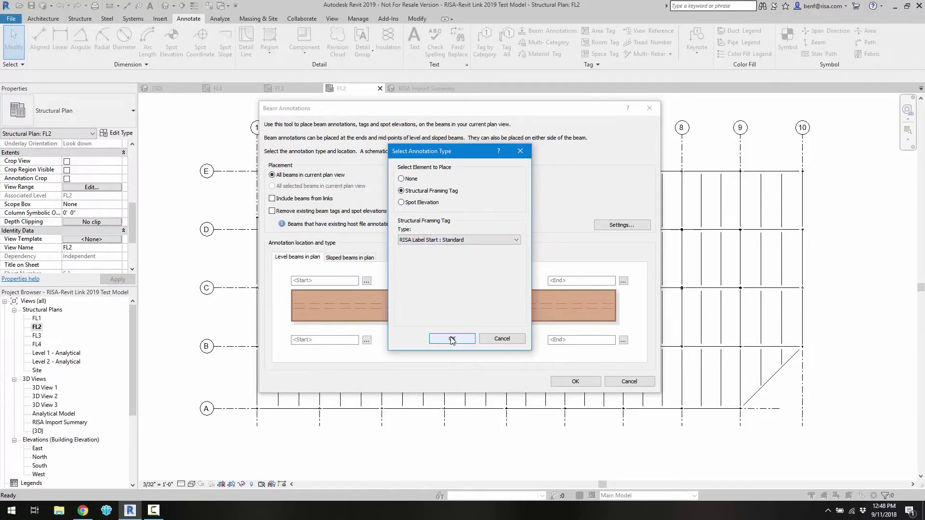
left_click(456, 243)
left_click(456, 268)
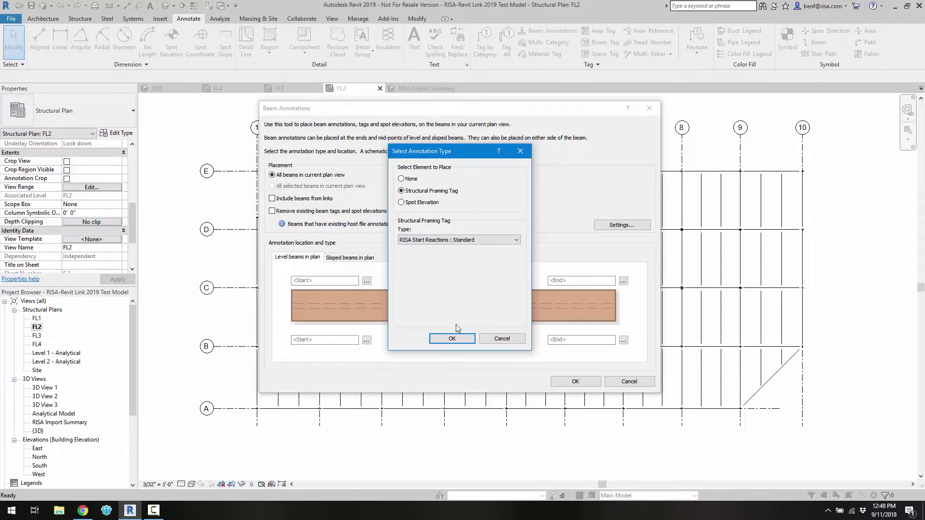
left_click(452, 338)
left_click(624, 281)
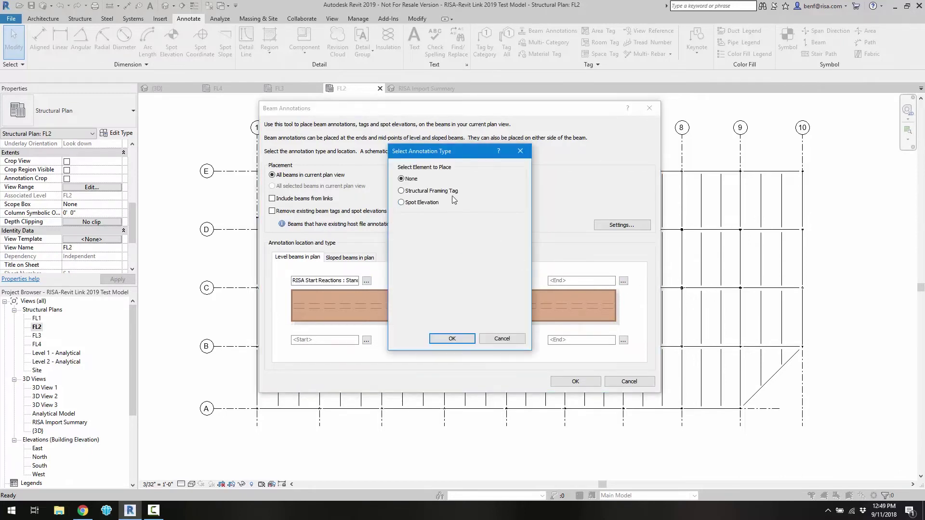
left_click(452, 191)
left_click(459, 240)
left_click(460, 262)
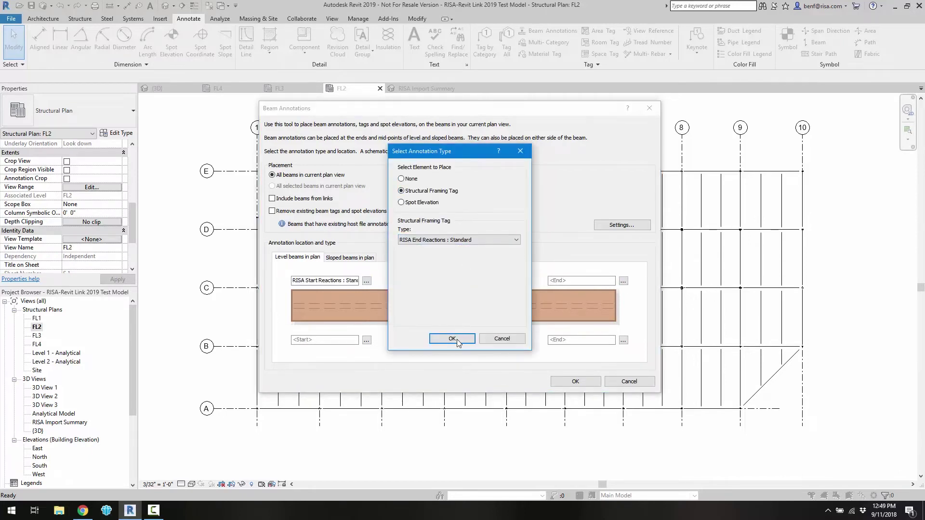
left_click(455, 339)
Step: Tag mid-span with Beam Size above and Studs and Camber below
left_click(496, 282)
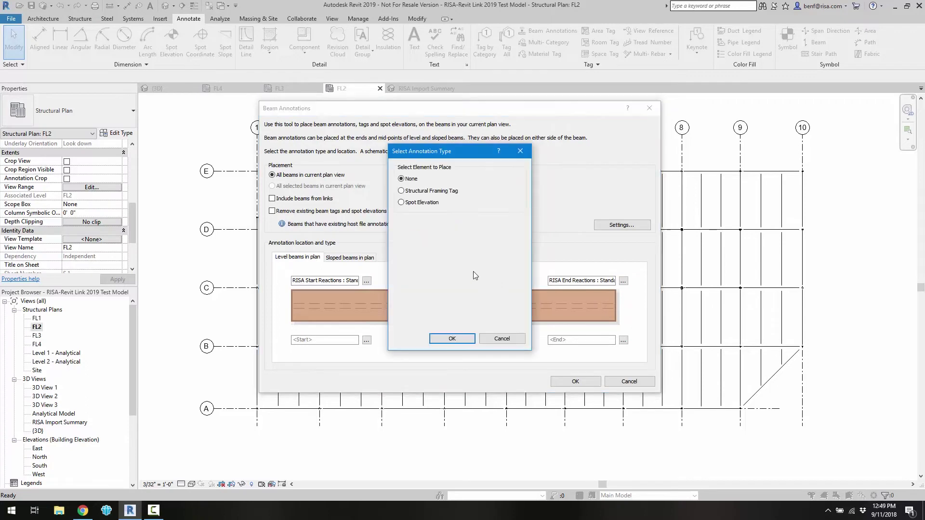
left_click(453, 192)
left_click(456, 239)
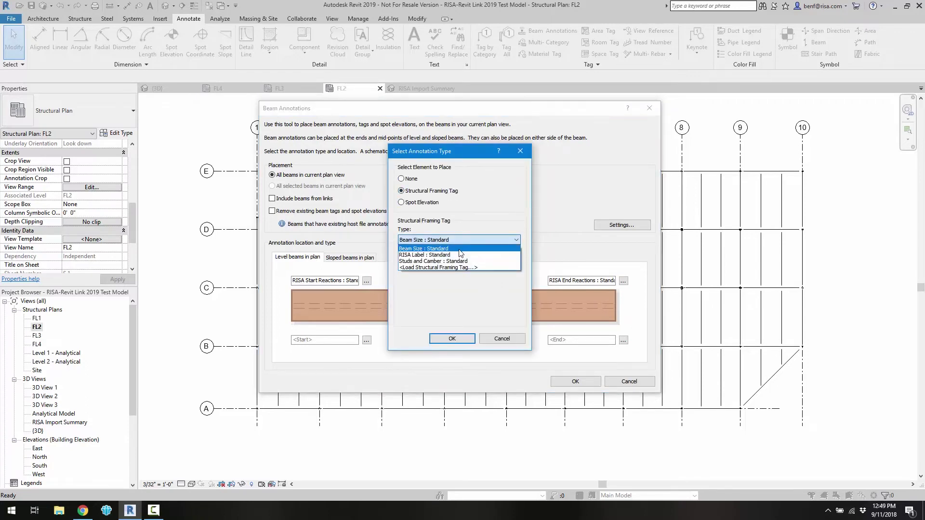
left_click(458, 248)
left_click(452, 339)
left_click(497, 340)
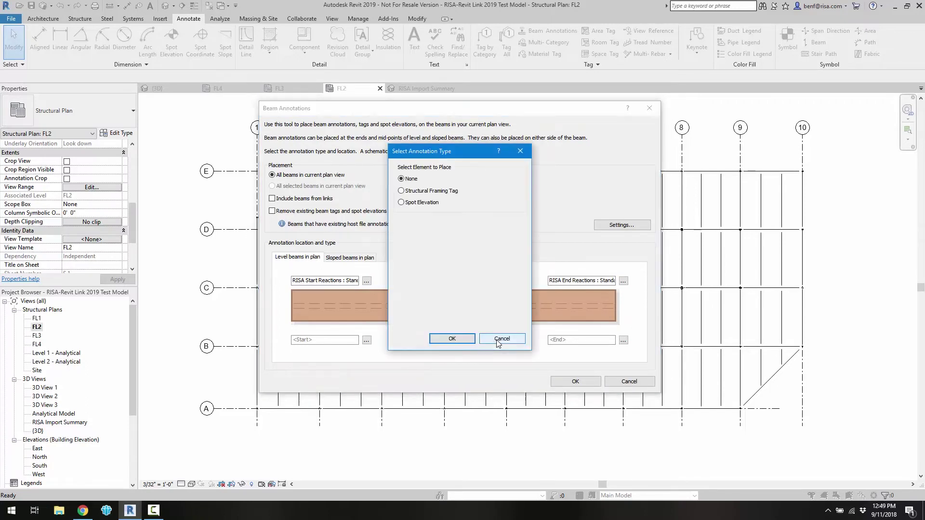
left_click(427, 191)
left_click(458, 236)
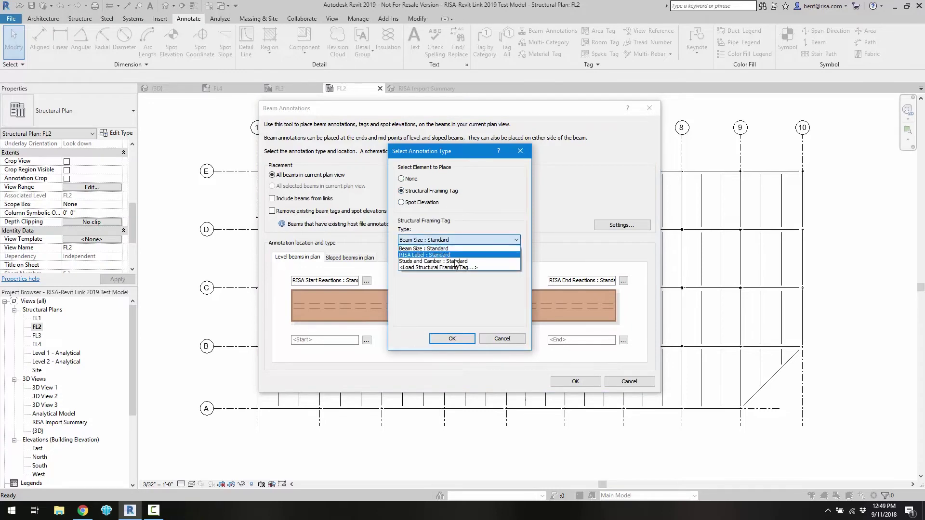
left_click(453, 262)
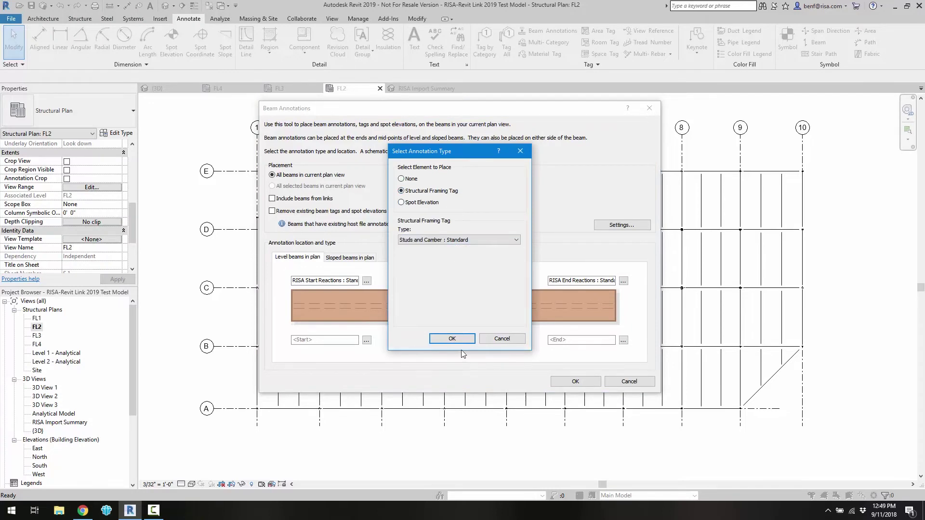
left_click(453, 339)
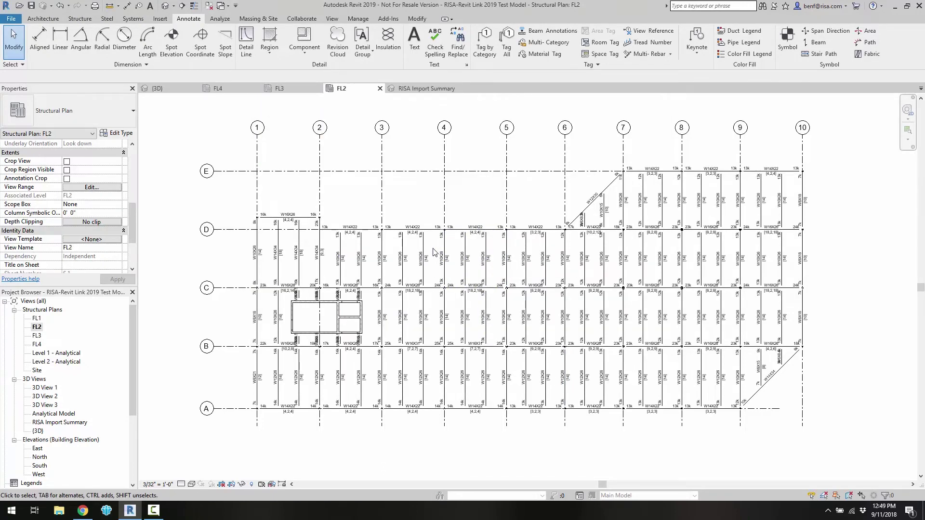
Step: Zoom into the FL2 plan's RISA beam tags and select a W10X26 joist to inspect it
scroll(433, 251, "up", 5)
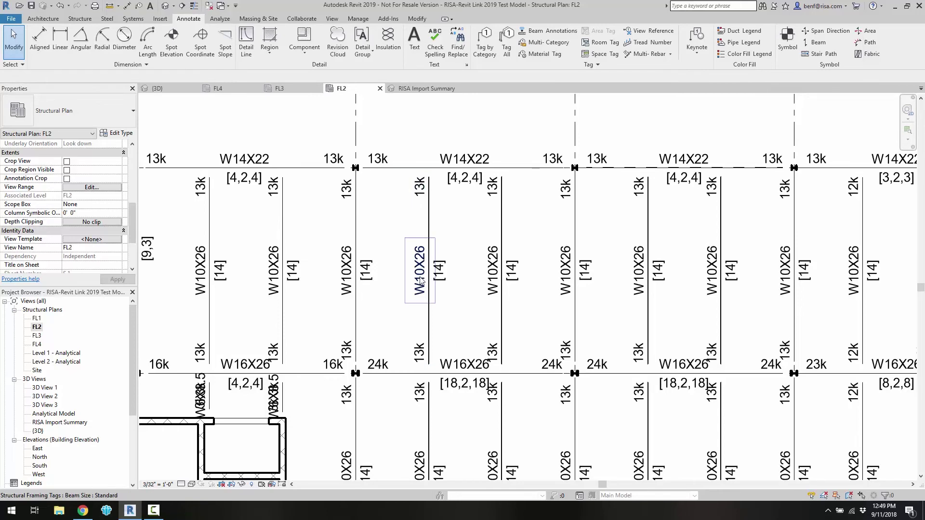
left_click(430, 239)
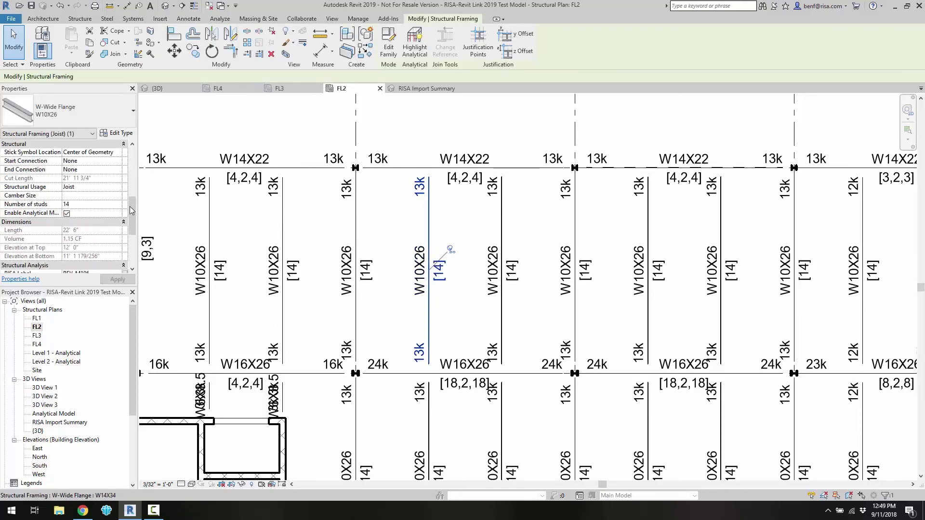
scroll(66, 195, "down", 5)
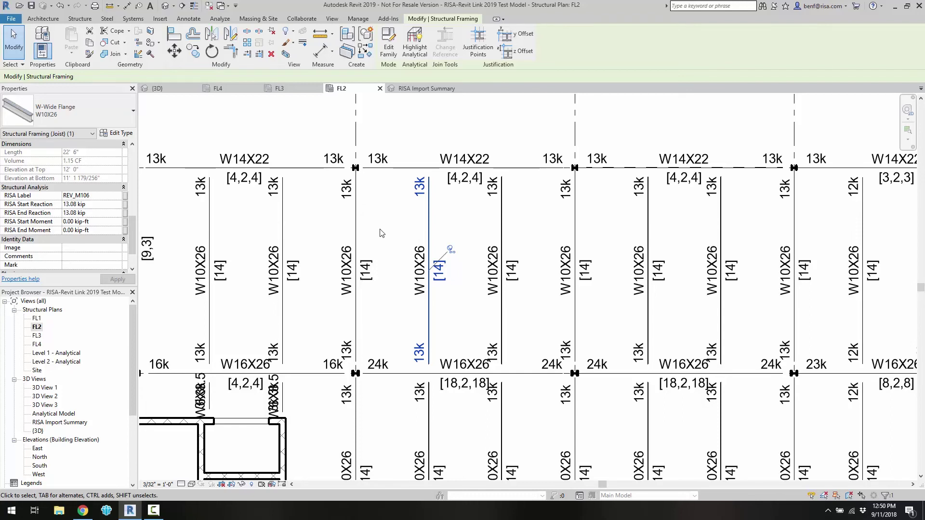
scroll(382, 233, "down", 5)
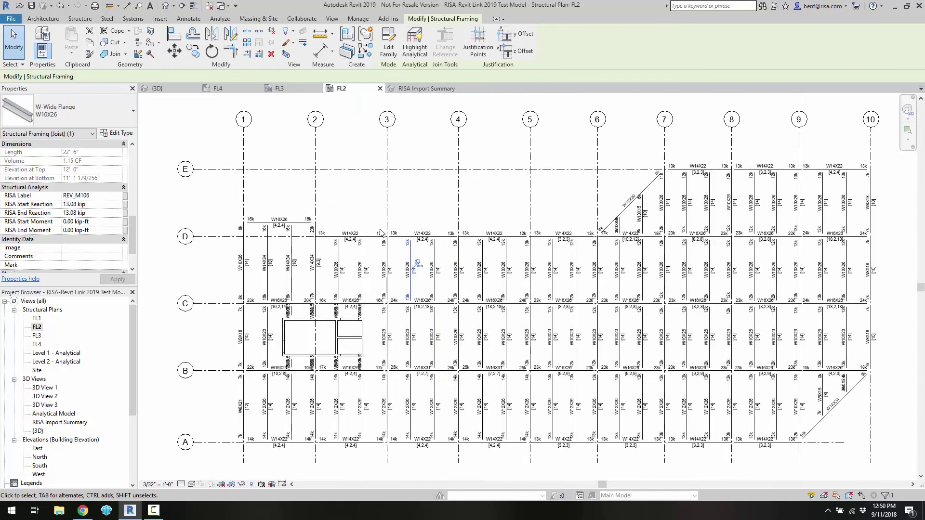